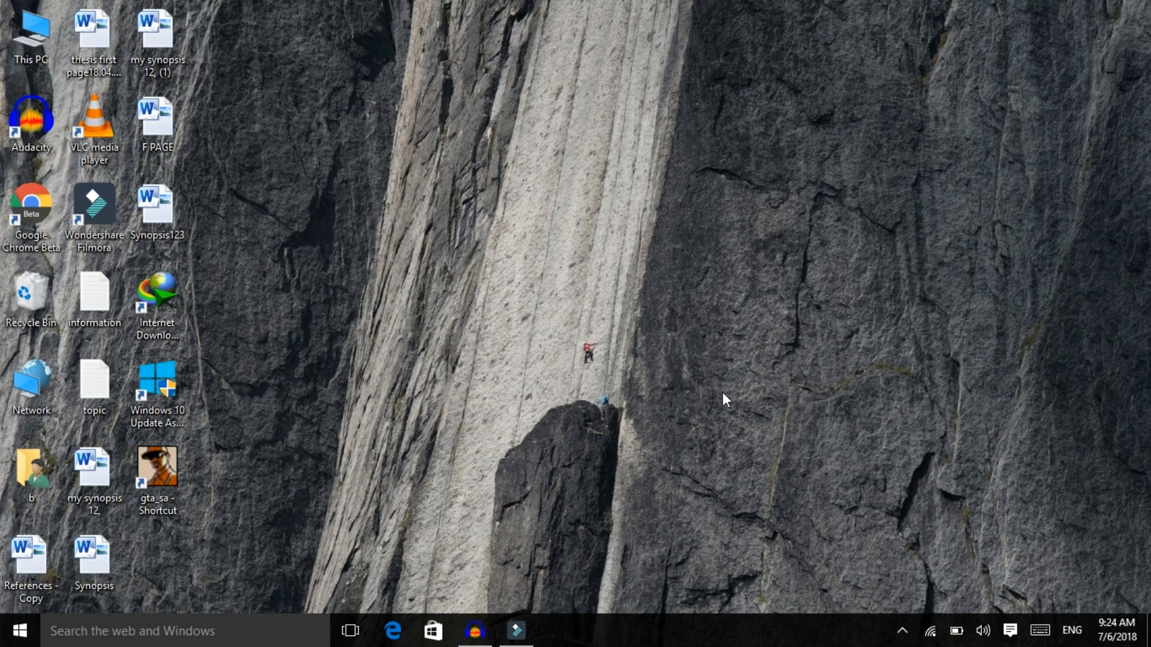
Step: Launch GTA San Andreas from its desktop shortcut and choose START GAME on the main menu
drag(1122, 8, 965, 270)
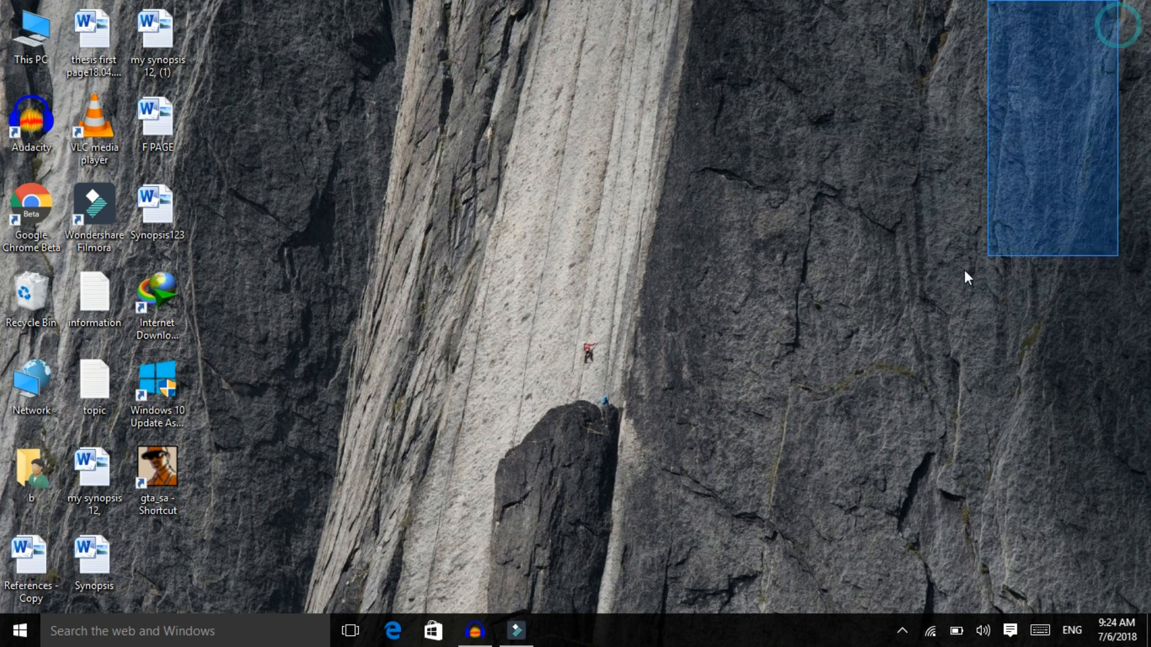
drag(993, 9, 942, 104)
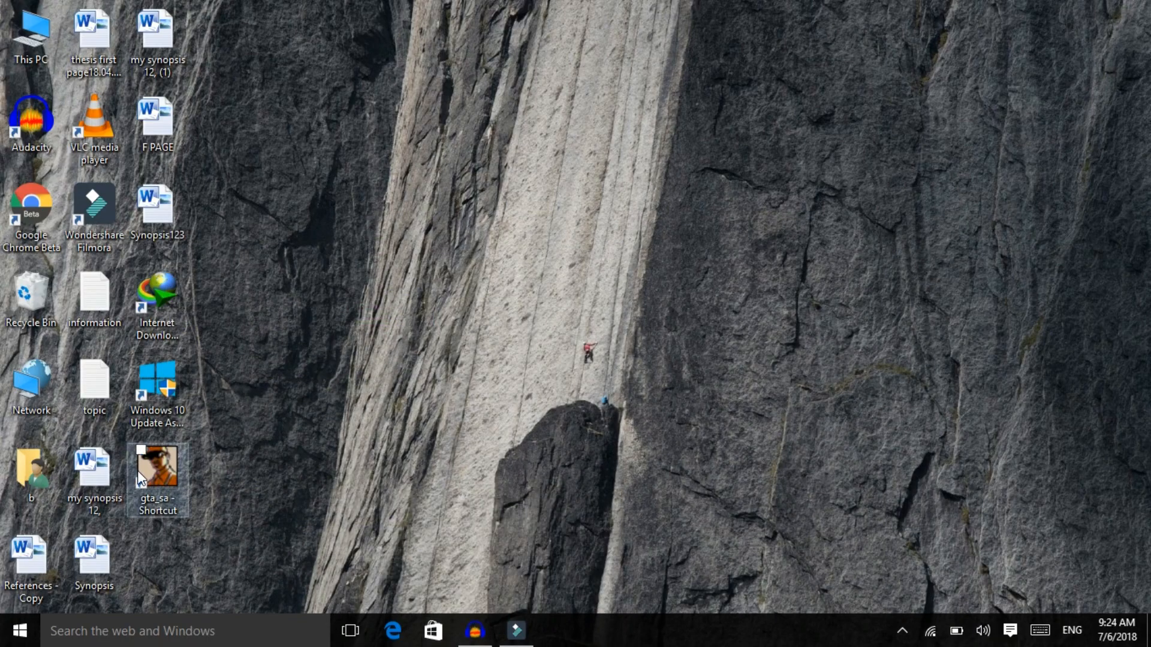
double_click(140, 479)
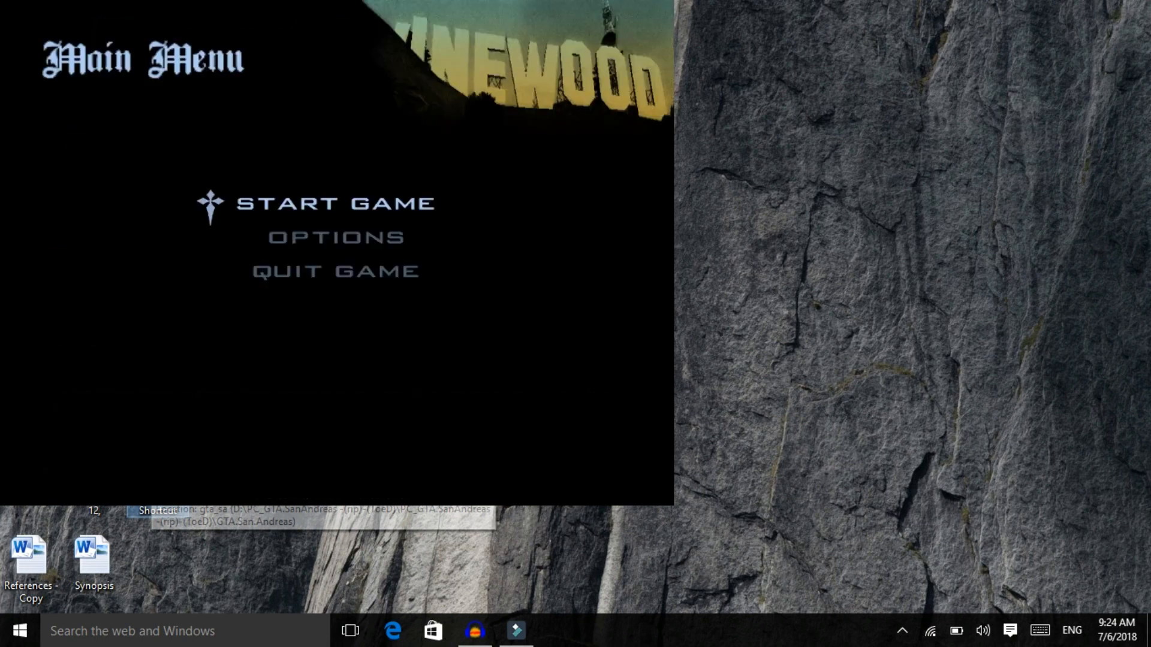
key(Return)
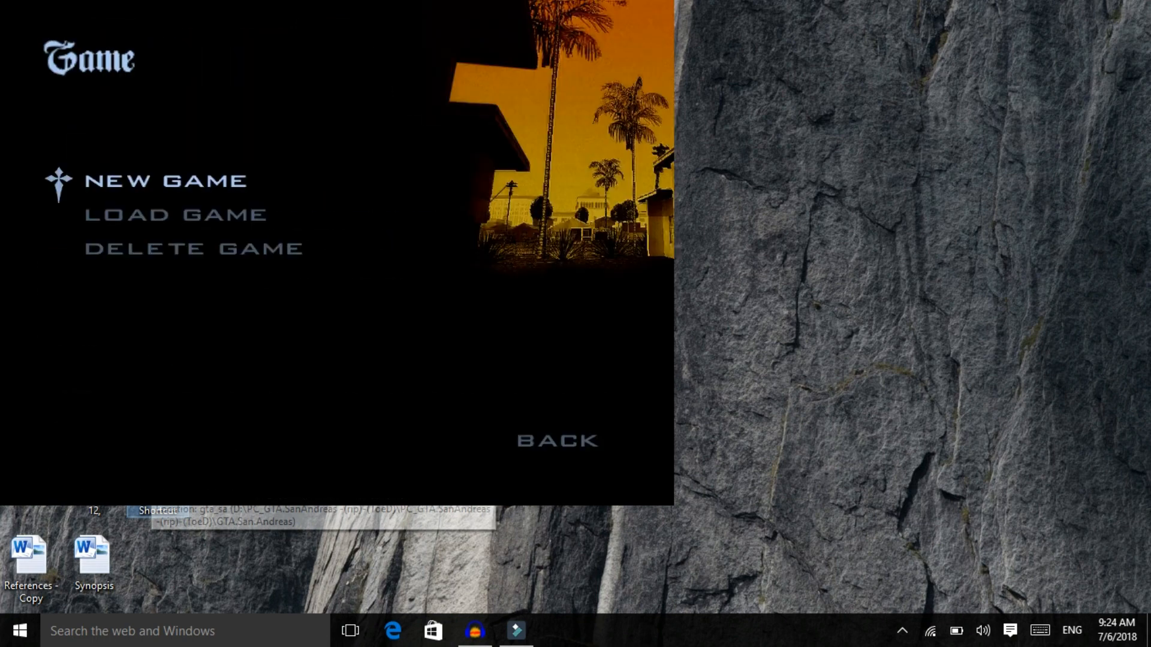
Step: Start a NEW GAME, then turn Carl left and run him forward along the Jefferson alley
key(Return)
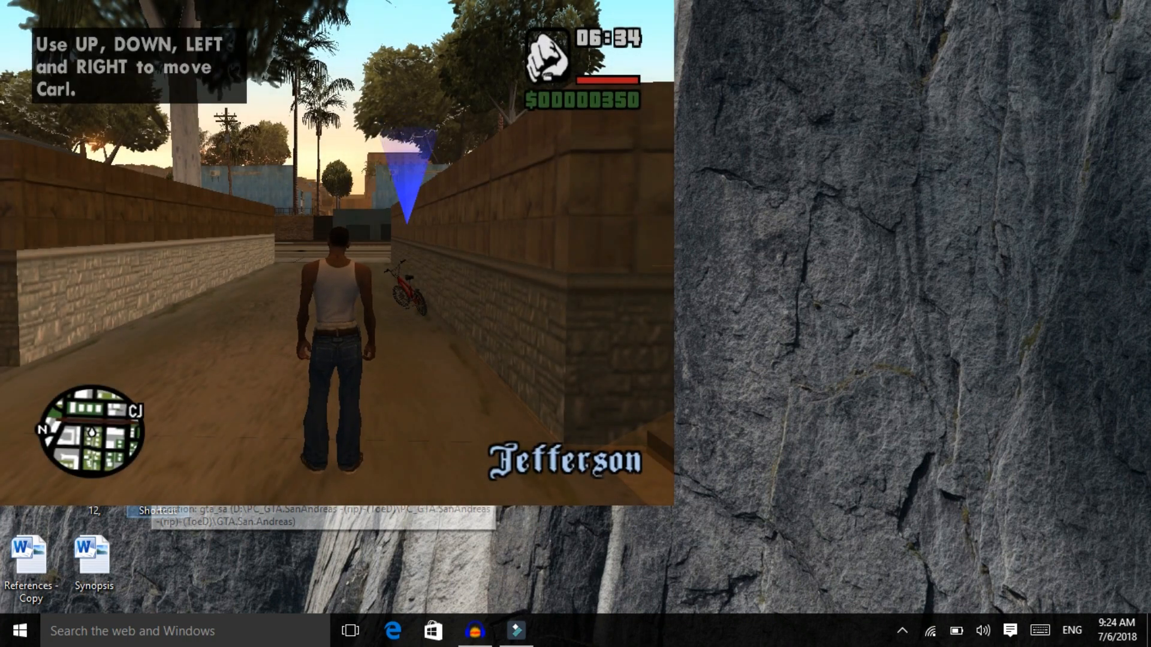
key(Left)
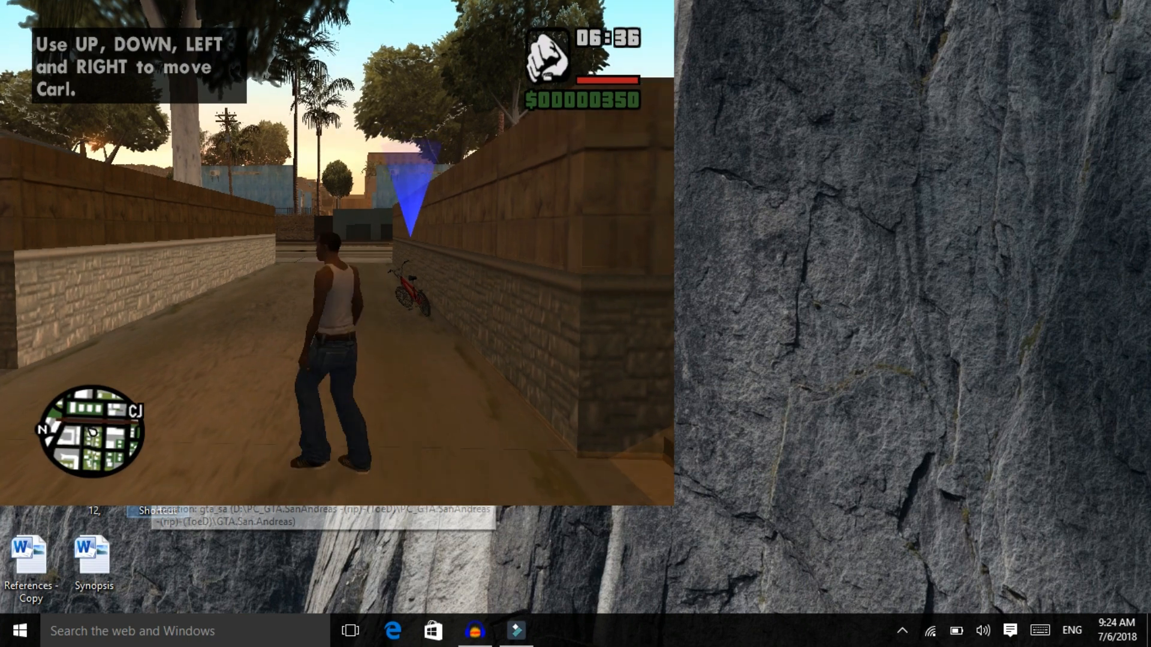
key(Up)
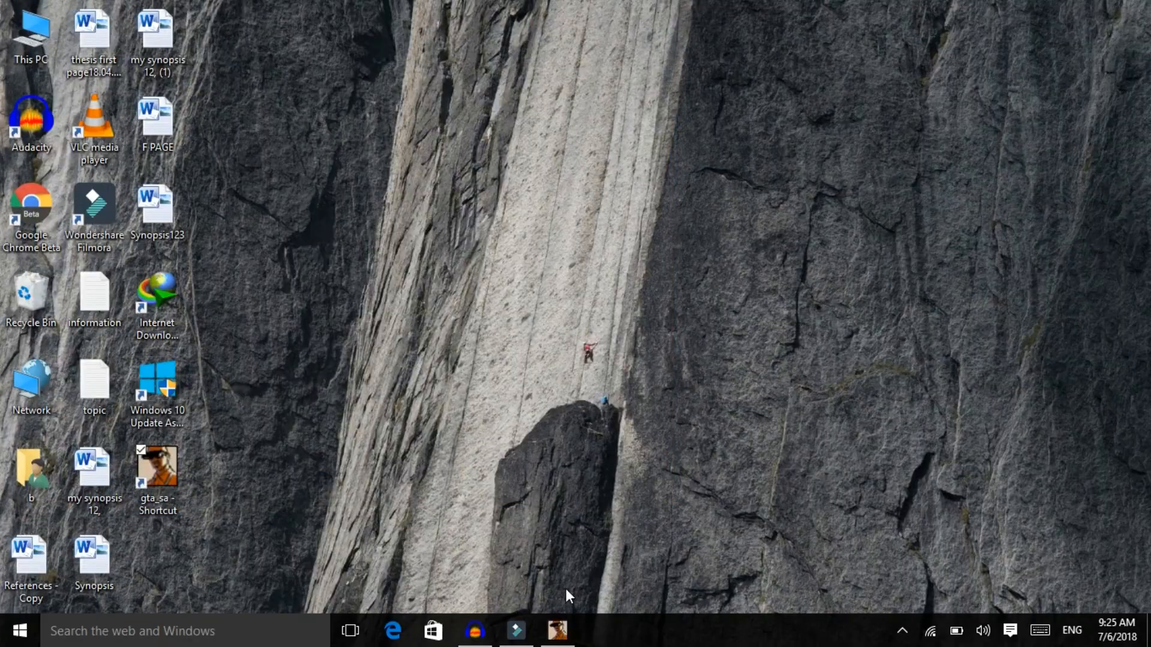
Step: Search the Start menu for 'task man' and launch Task Manager, listing gta_sa among running apps
key(super)
click(475, 630)
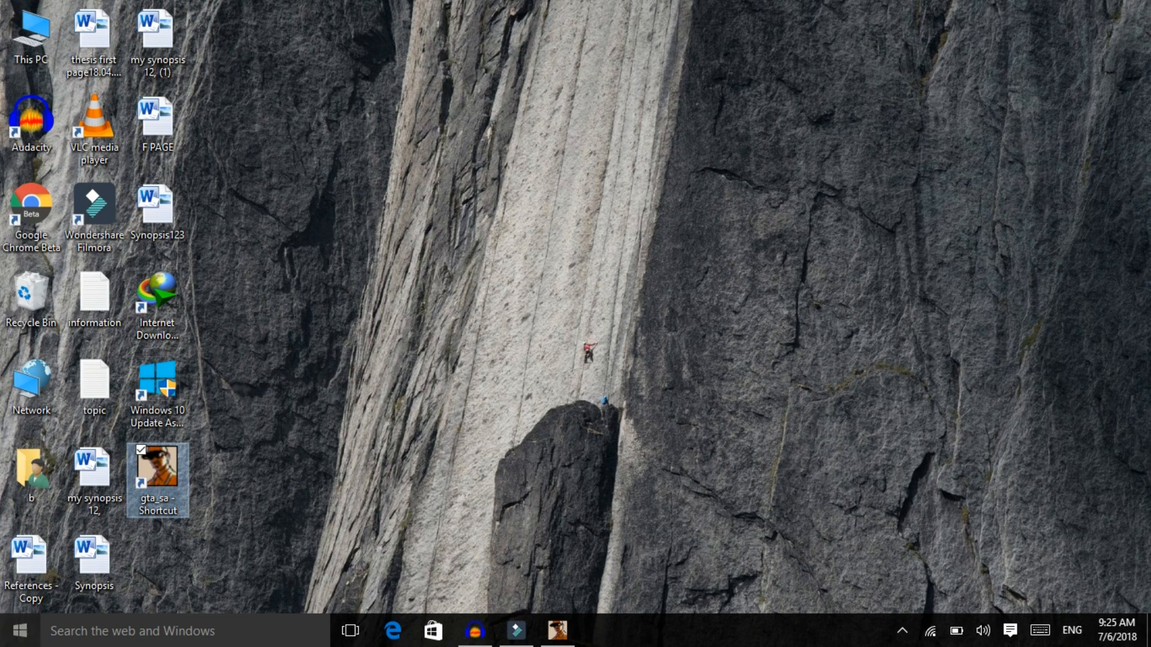
key(super)
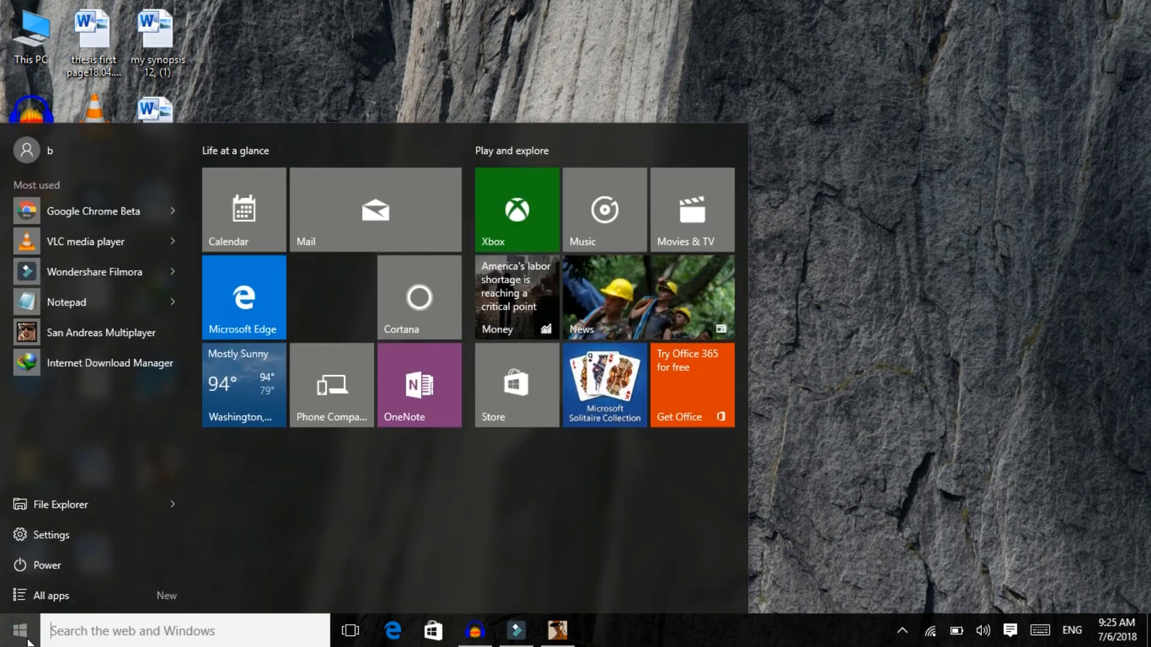
click(53, 630)
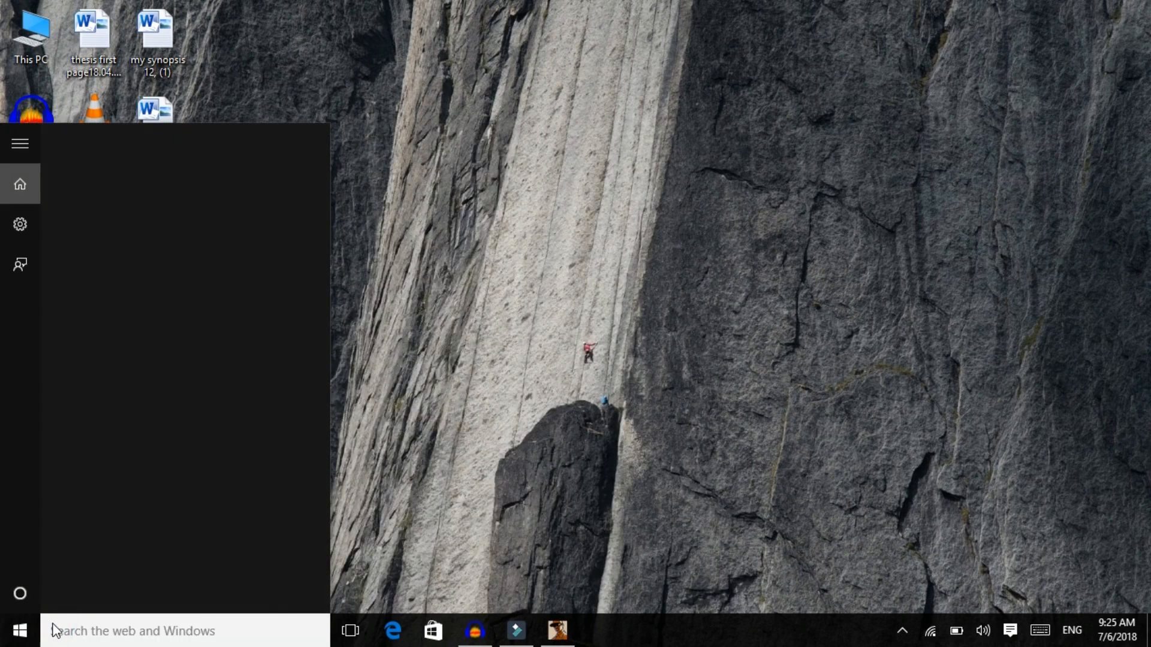
text(task)
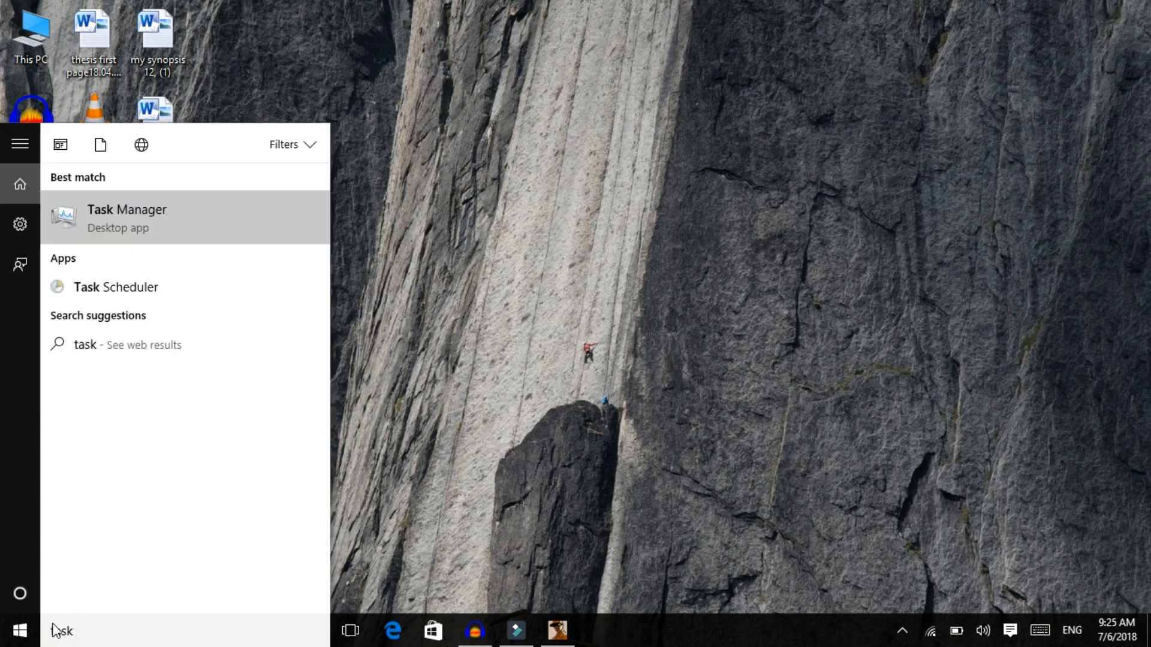
text( man)
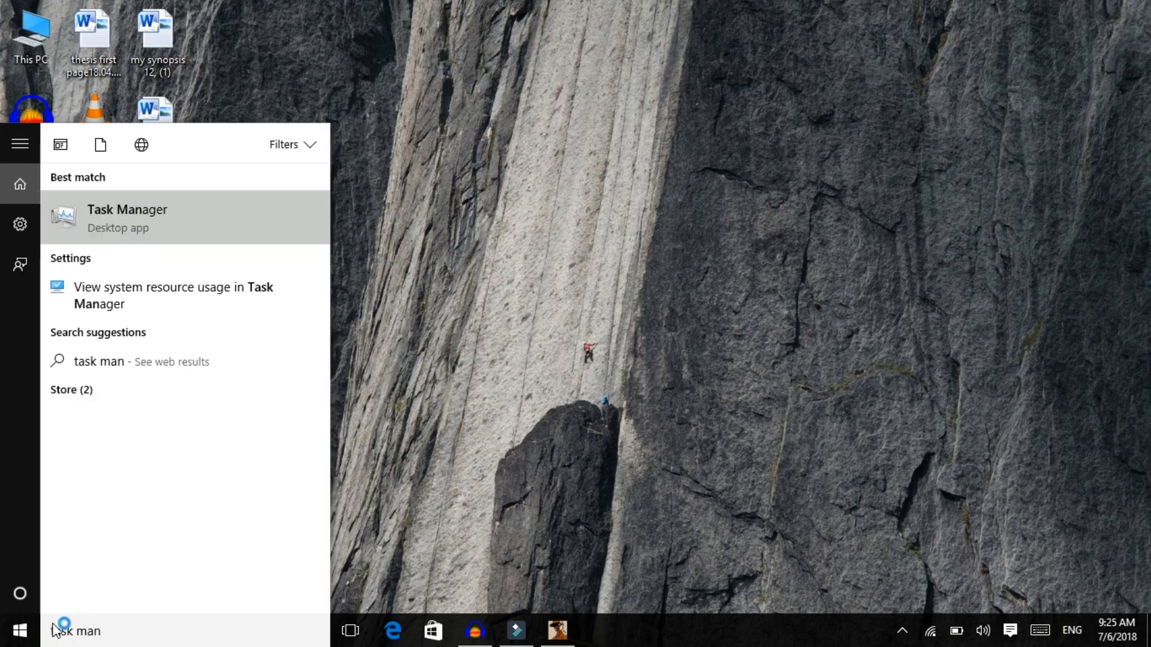
key(Return)
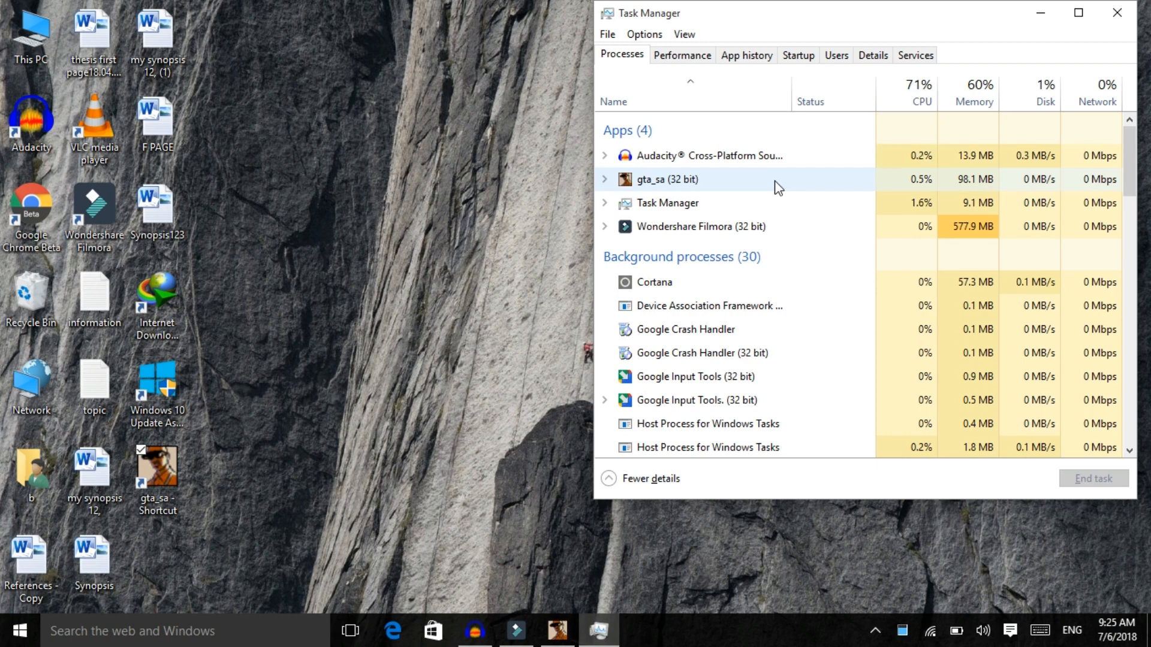
Step: Go to gta_sa's details entry and bring up the Set affinity dialog for gta_sa.exe
right_click(818, 187)
mouse_move(880, 231)
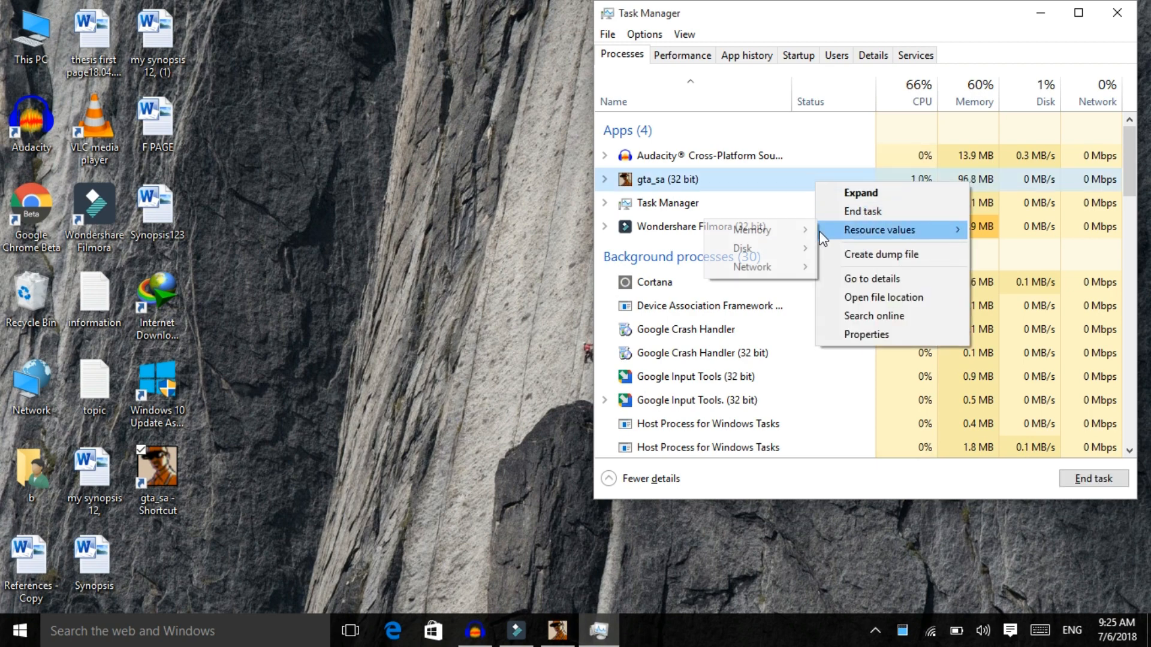
click(835, 278)
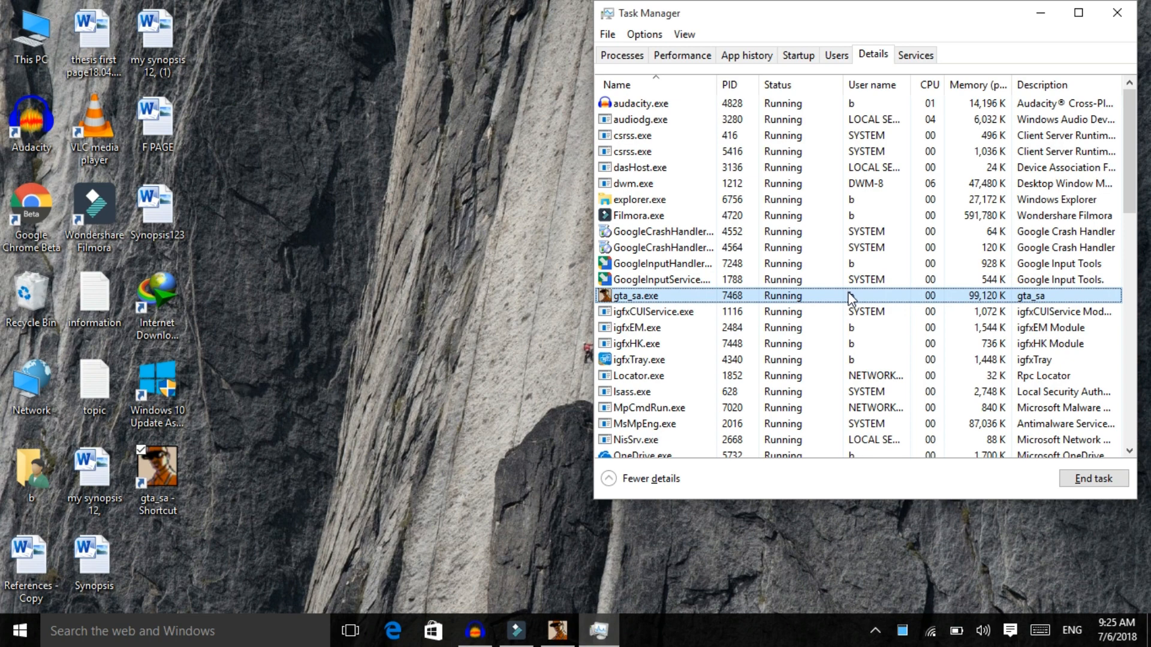
right_click(850, 298)
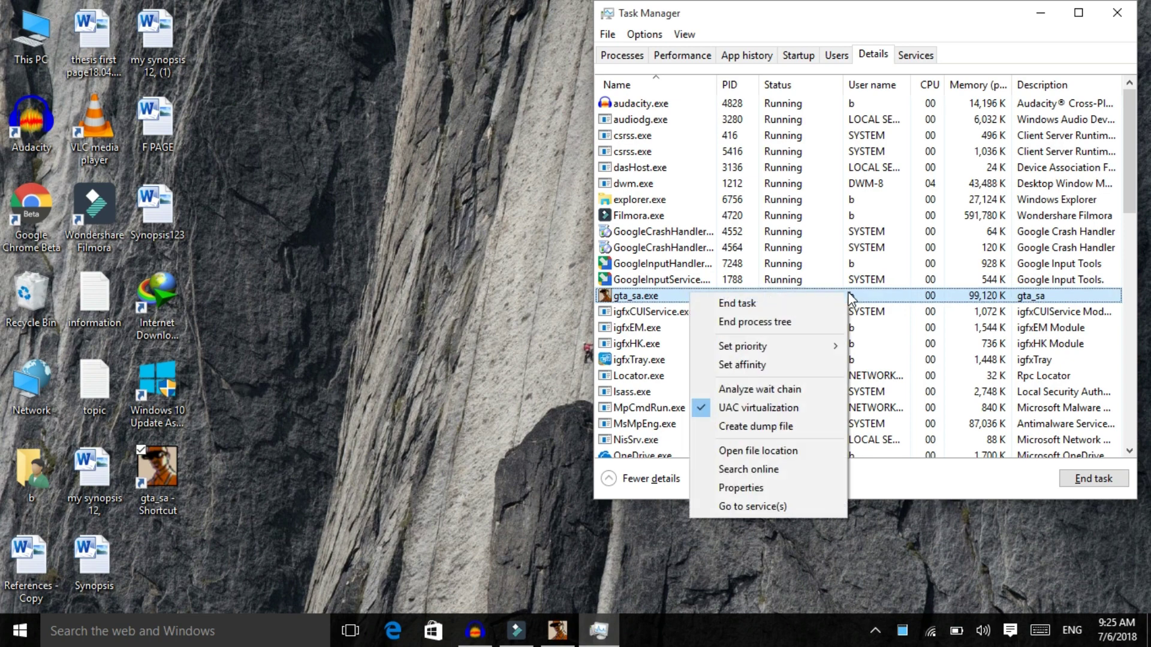
click(816, 369)
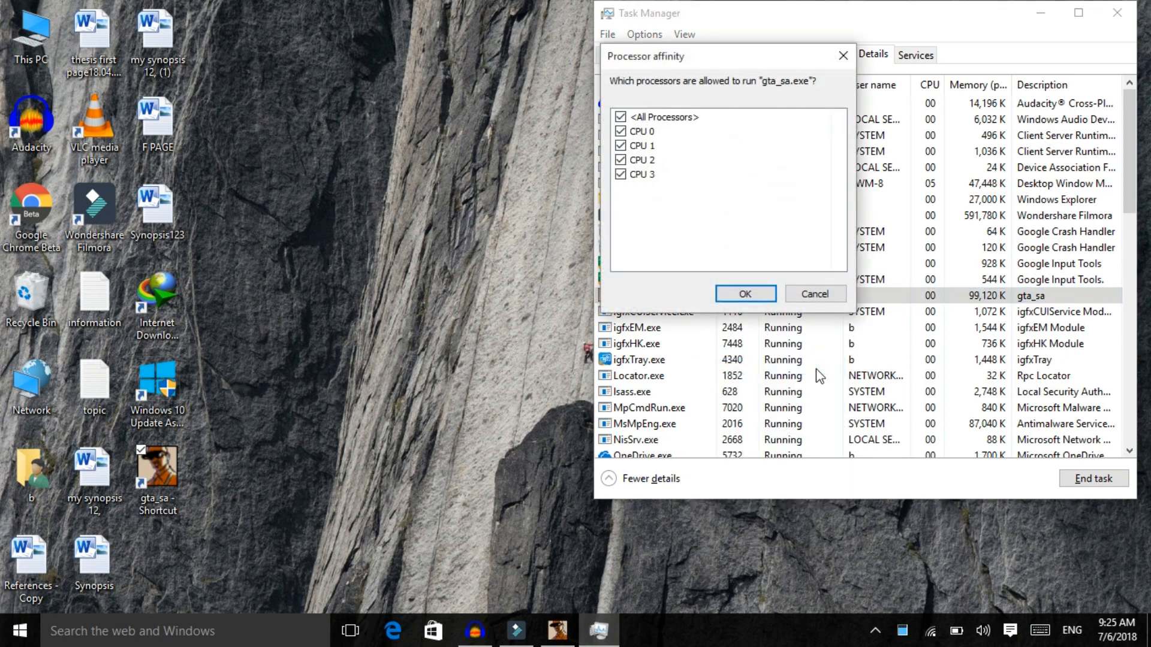
Step: Untick All Processors, allow only CPU 1, confirm, and close Task Manager
click(621, 118)
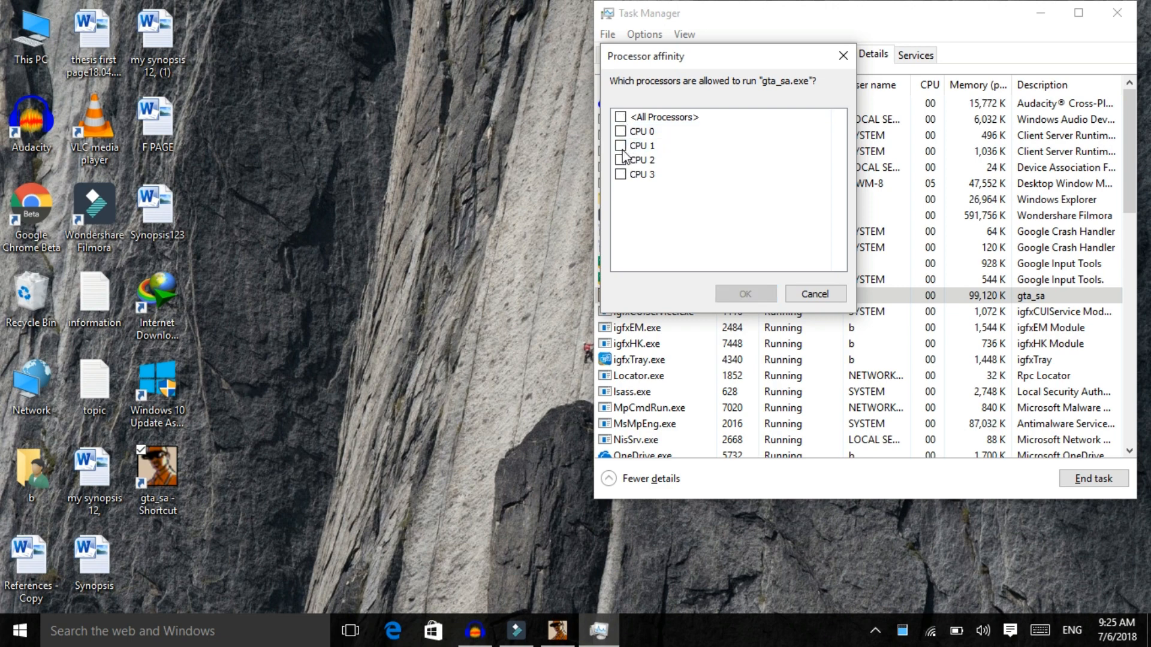
click(620, 145)
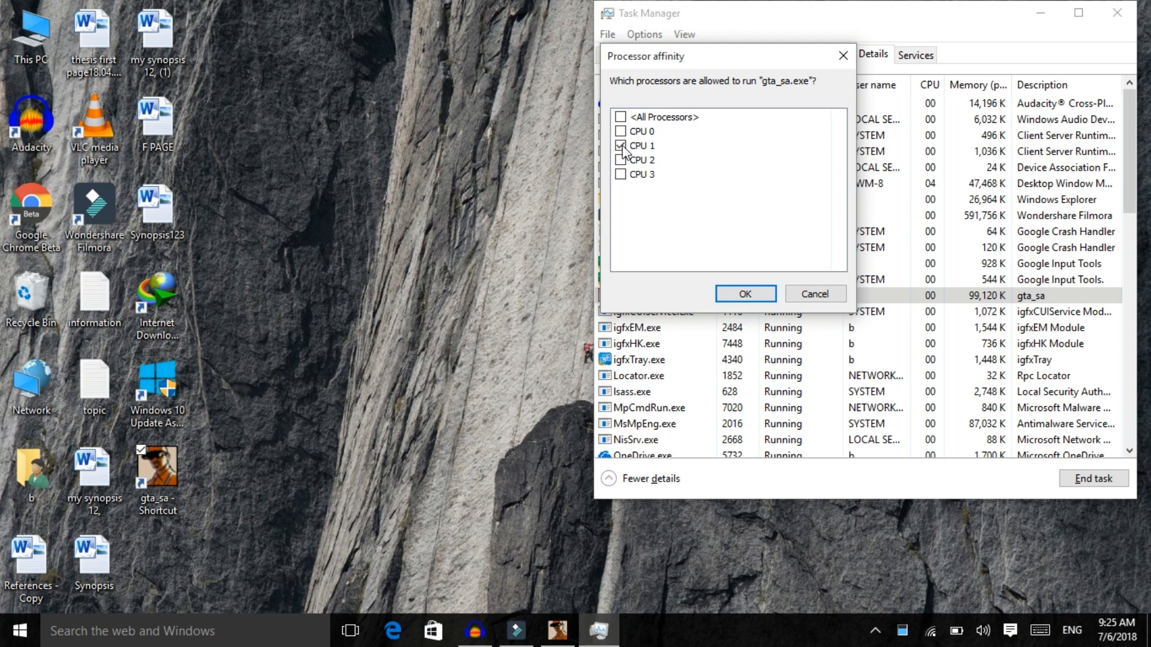
click(744, 294)
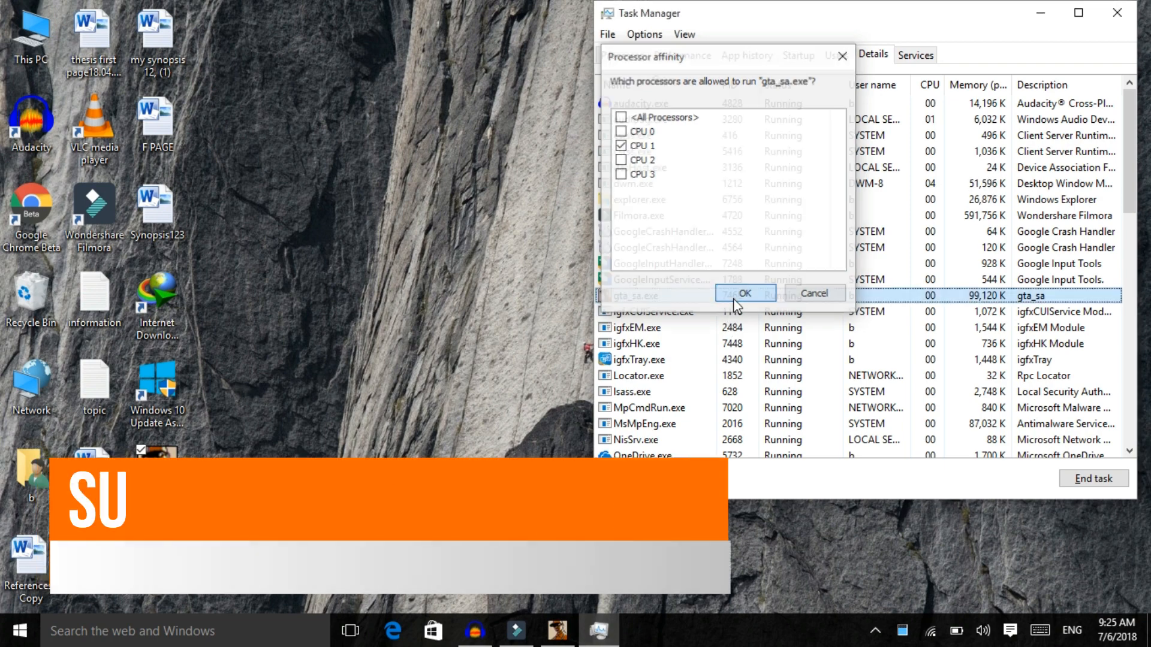
click(1117, 13)
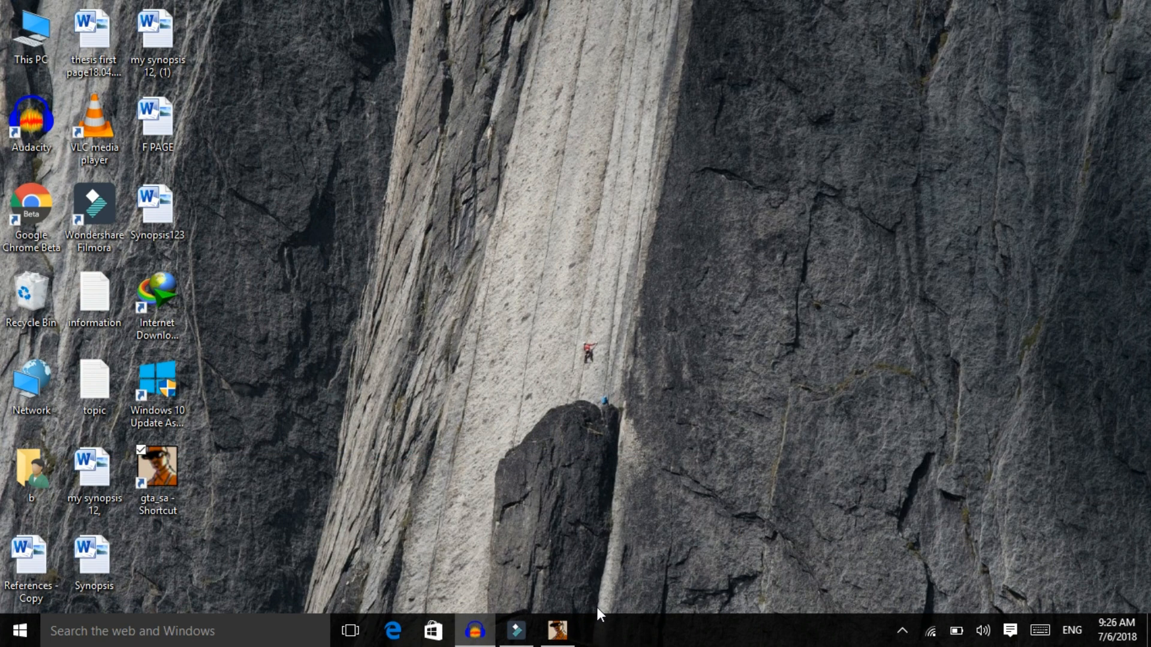
Step: Restore the paused game, RESUME it, swing the camera around Carl and run him toward the bike
click(558, 631)
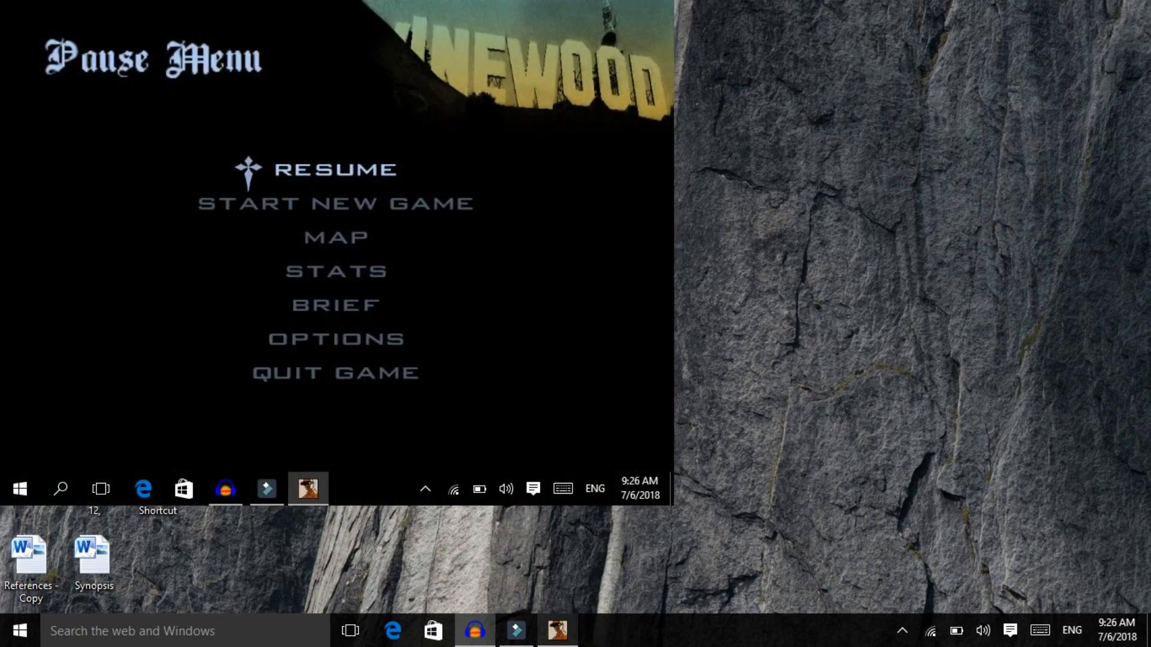
key(Return)
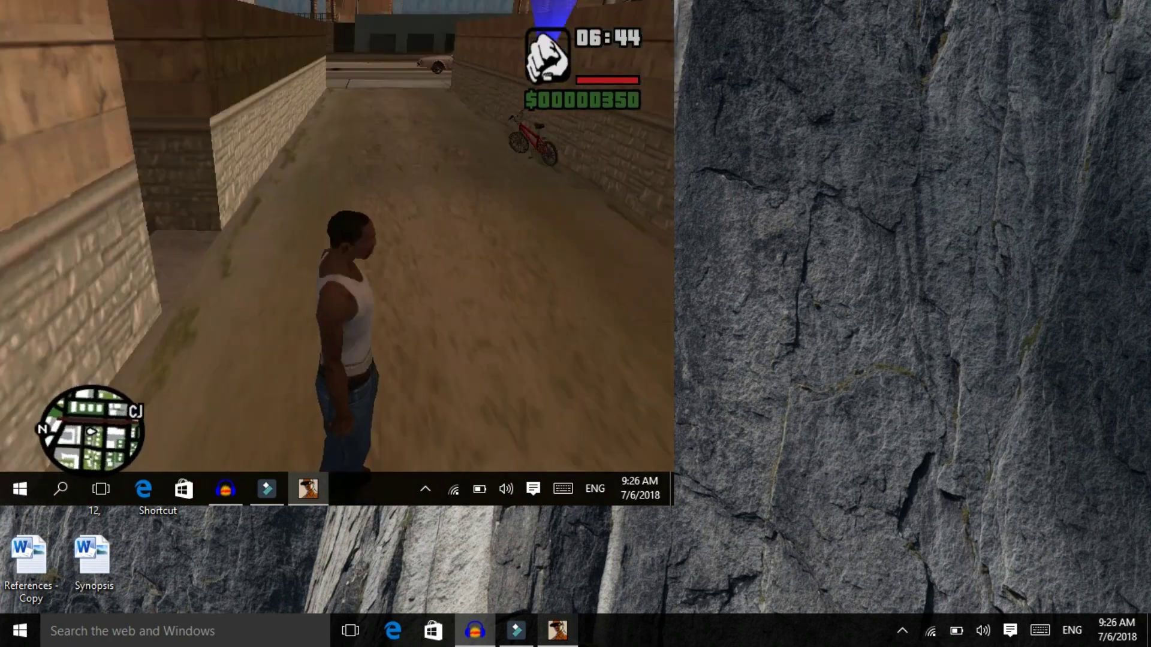
drag(337, 233, 337, 378)
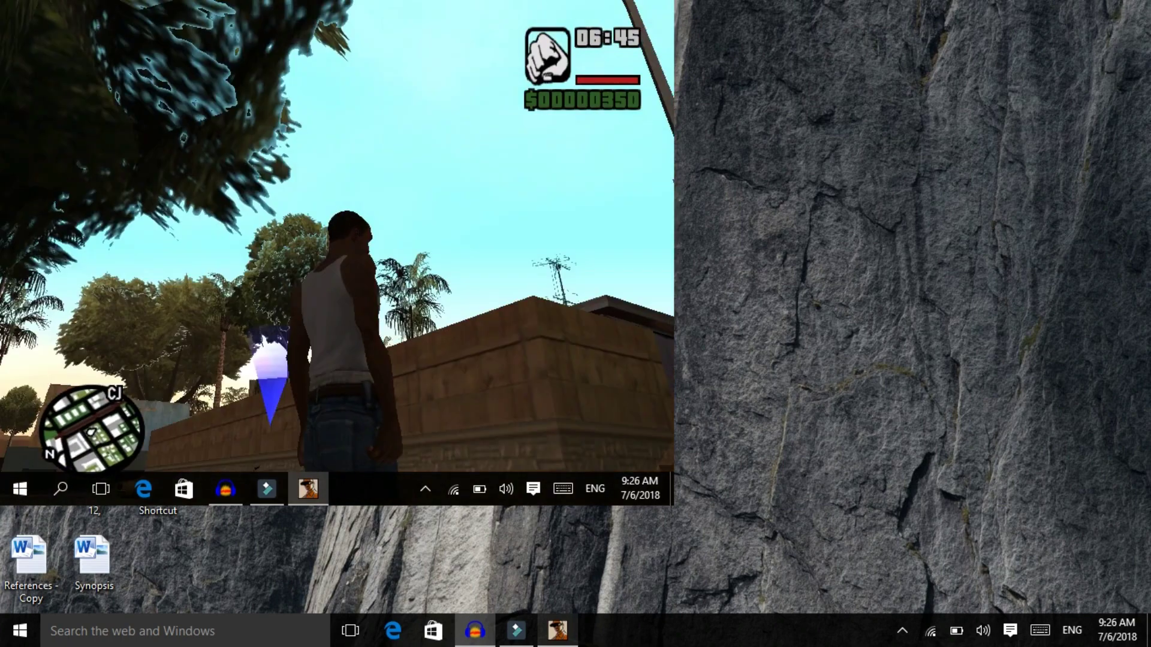
mouse_move(337, 180)
mouse_down()
mouse_move(337, 405)
mouse_move(337, 181)
mouse_up()
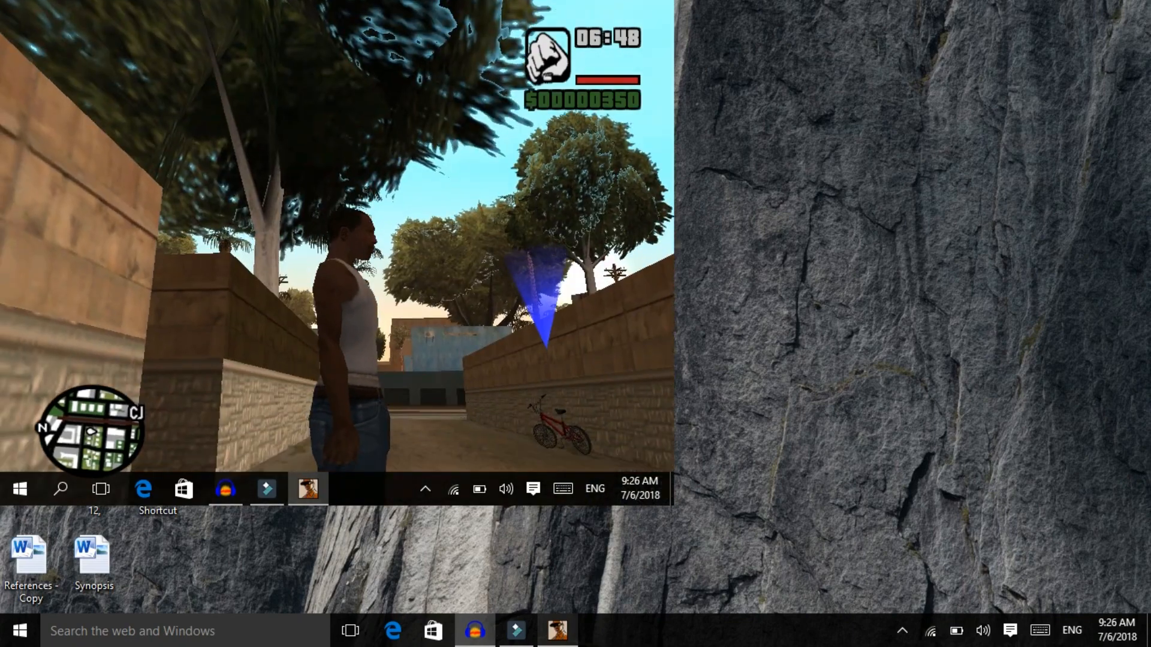
key(w)
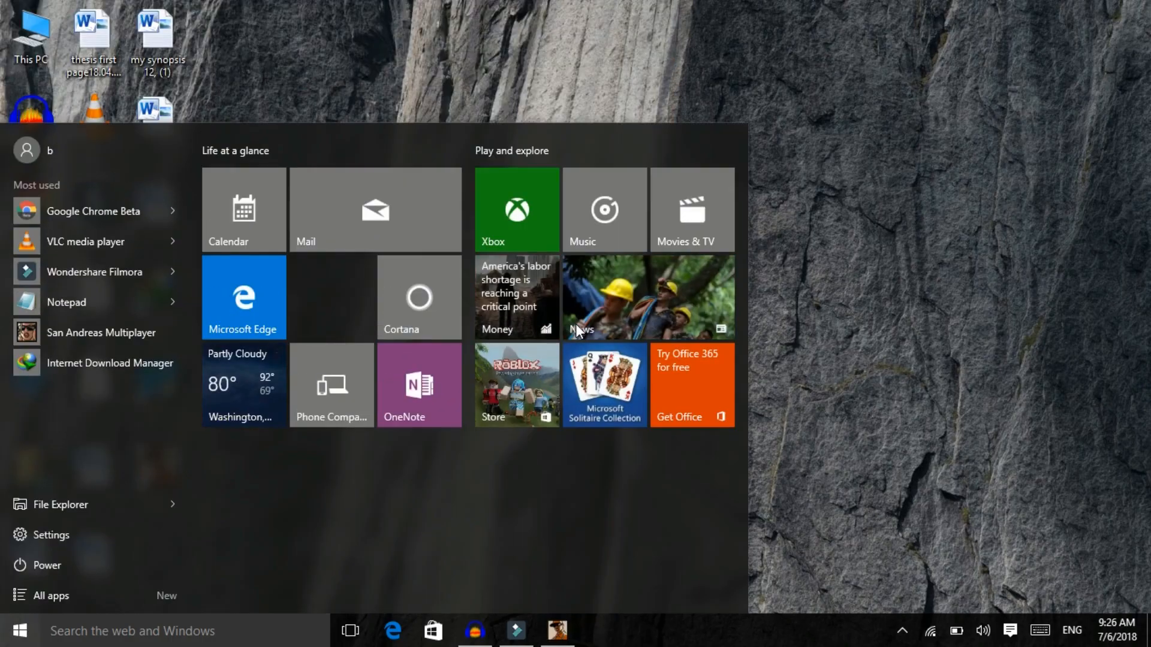
Step: Leave the game for the desktop, briefly restoring then hiding Audacity's recording window
click(1069, 325)
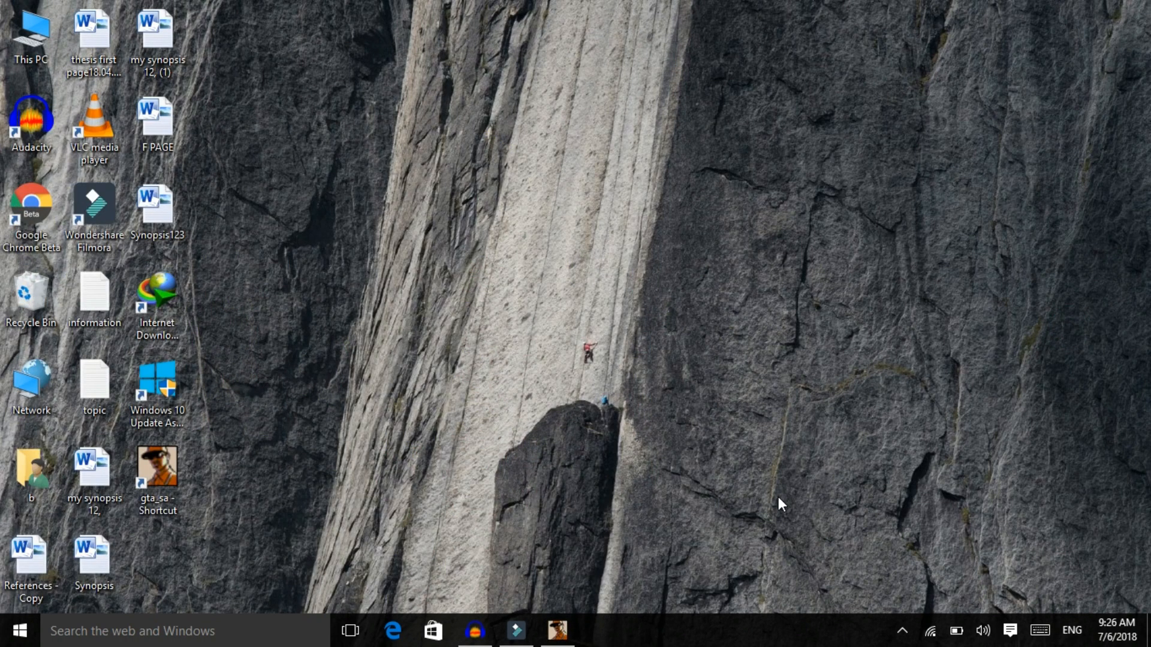
click(475, 631)
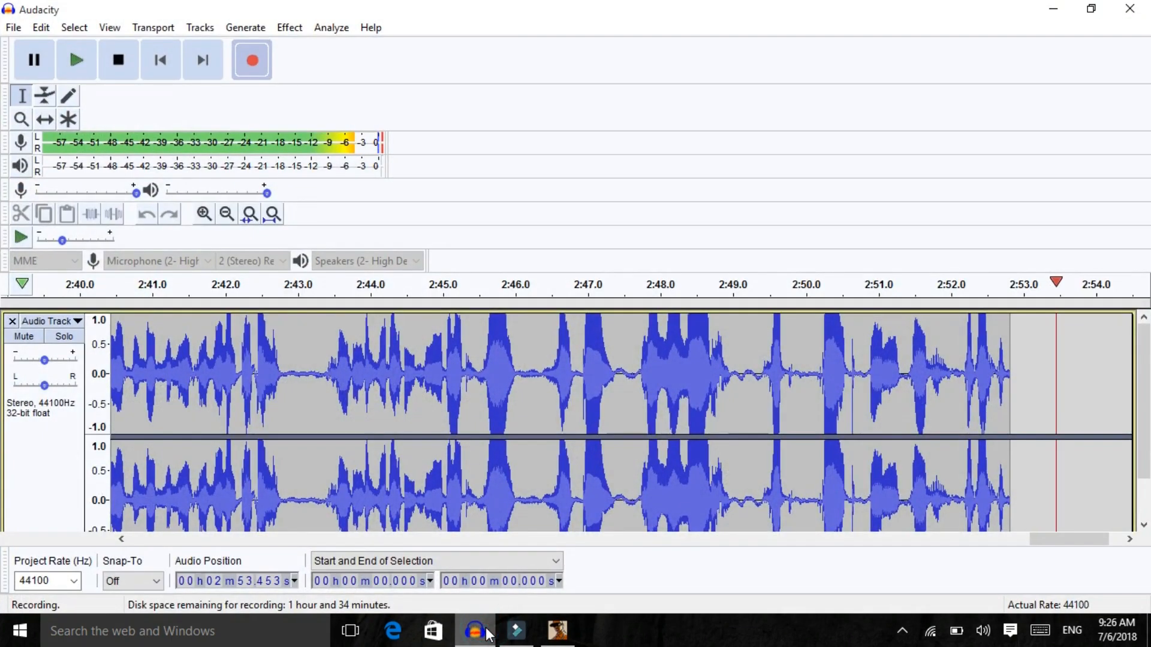
click(485, 632)
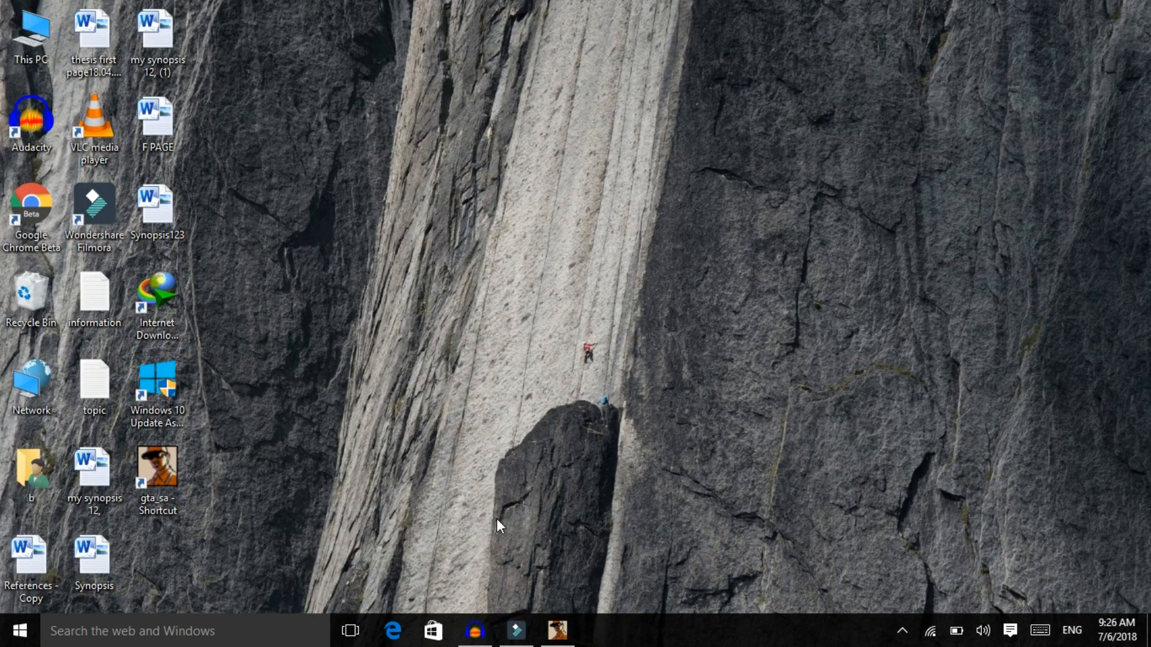